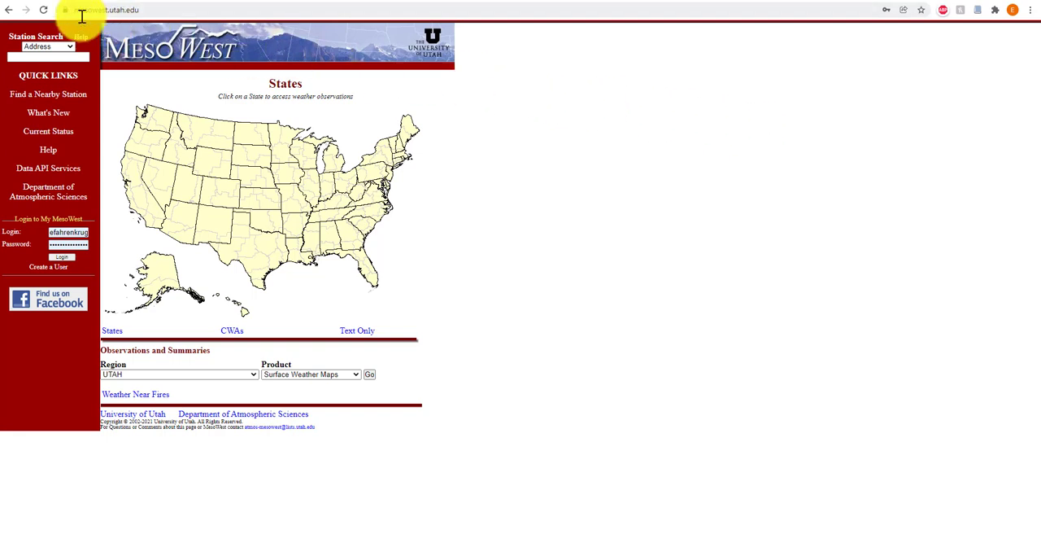
Look at the MesoWest new-user registration form and return to the home page with the states map
click(114, 10)
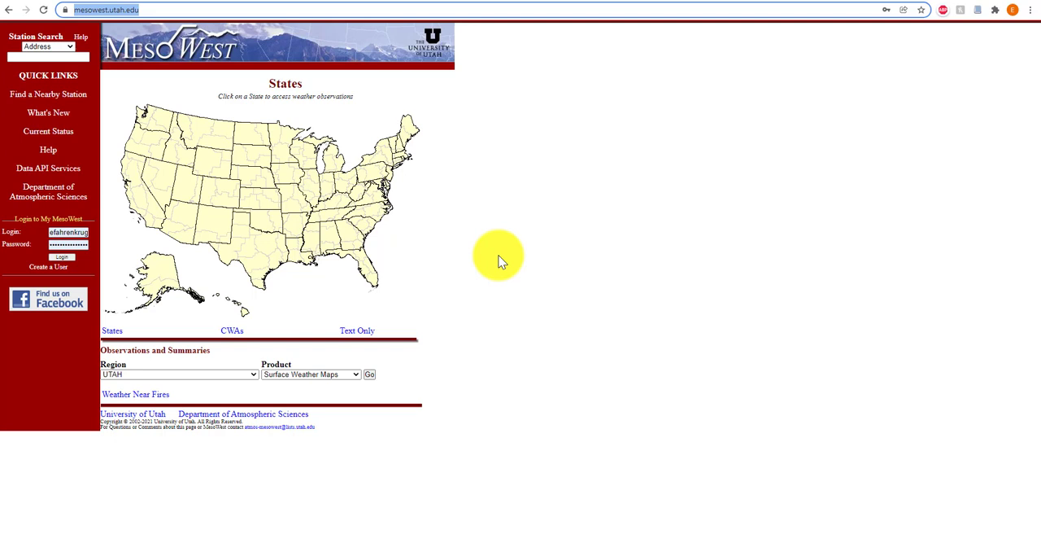
click(51, 268)
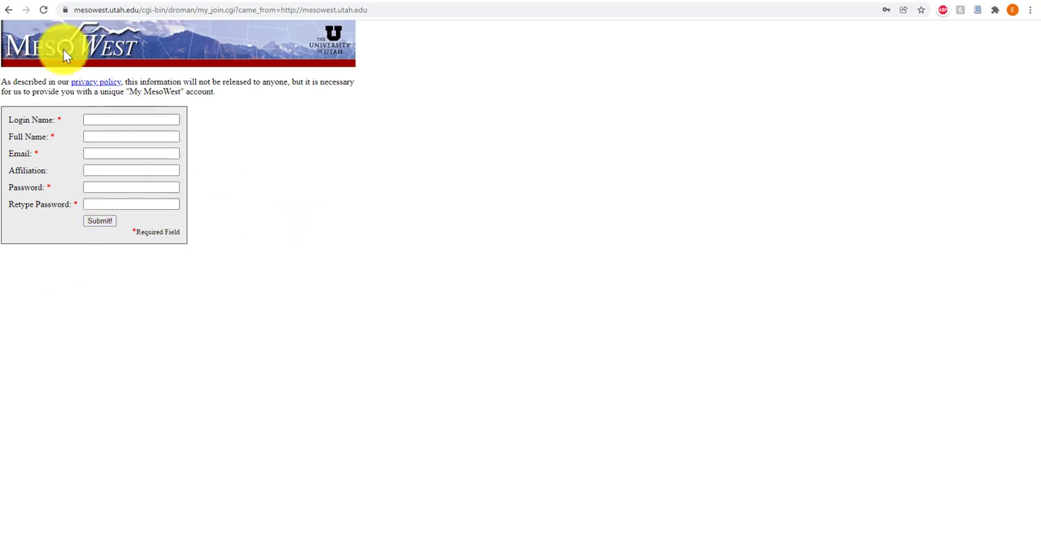
click(8, 9)
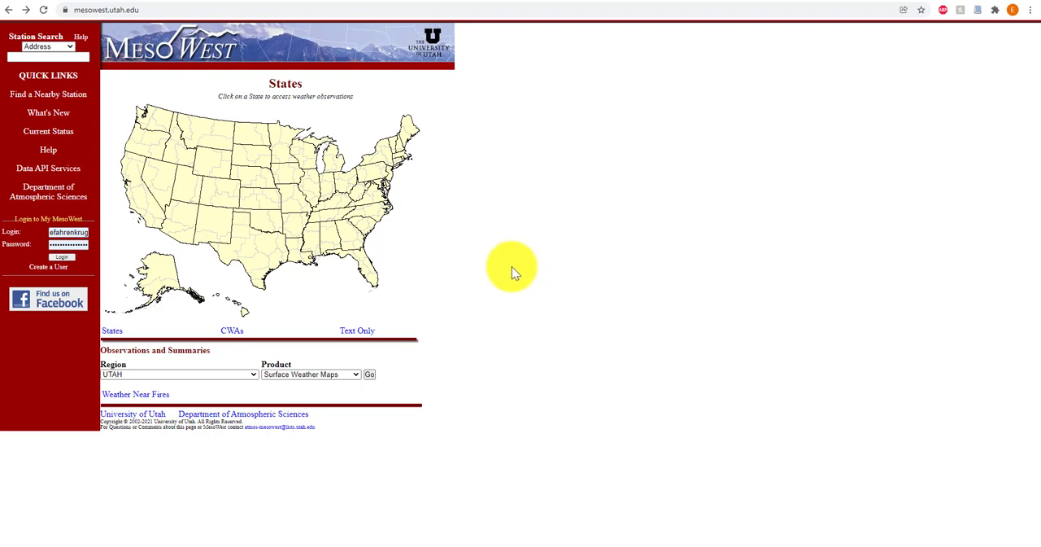
Open the Colorado surface weather map and bring up the current observations of the Wolf Creek Pass station near Pagosa Springs
click(220, 207)
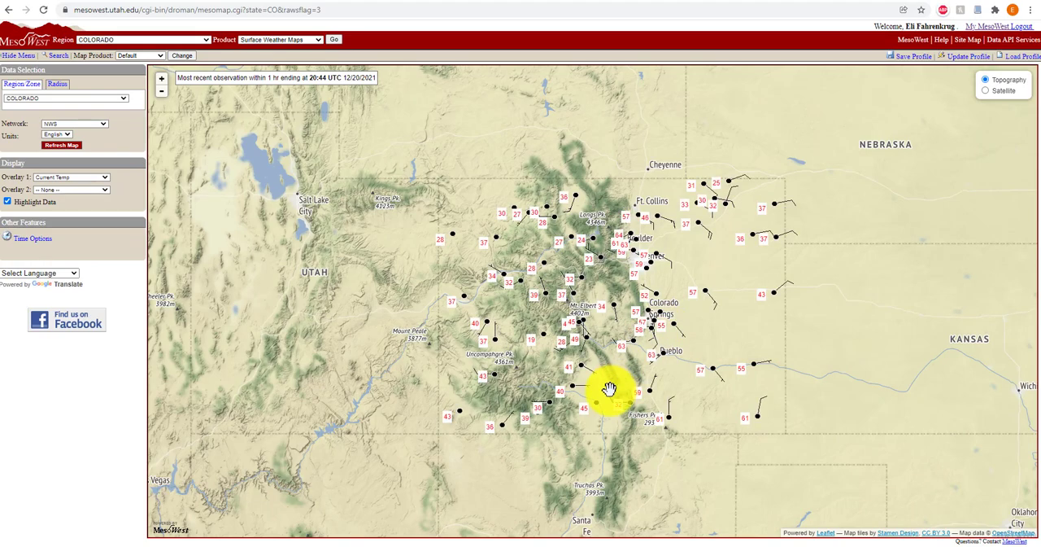
scroll(610, 389, up, 2)
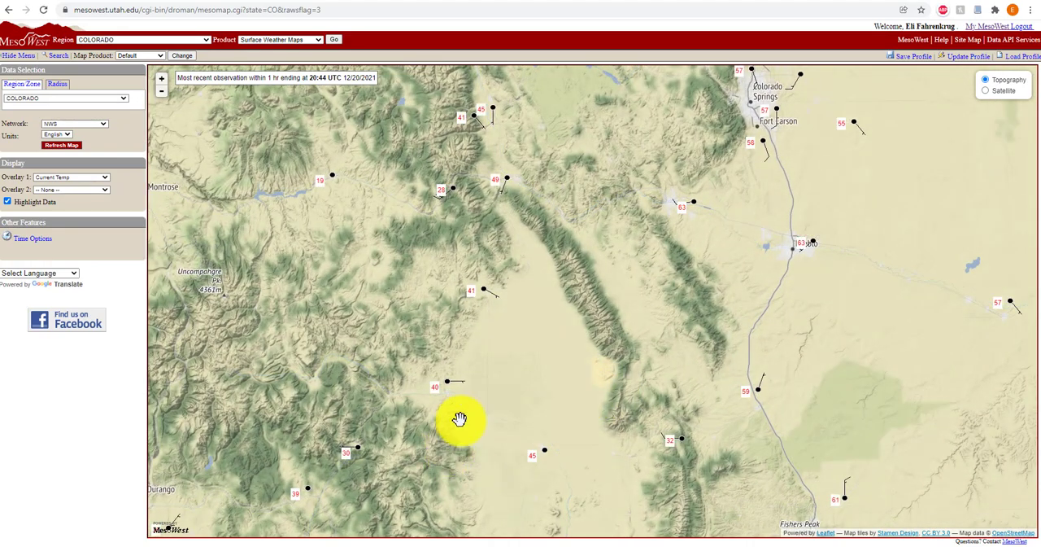
drag(459, 419, 537, 305)
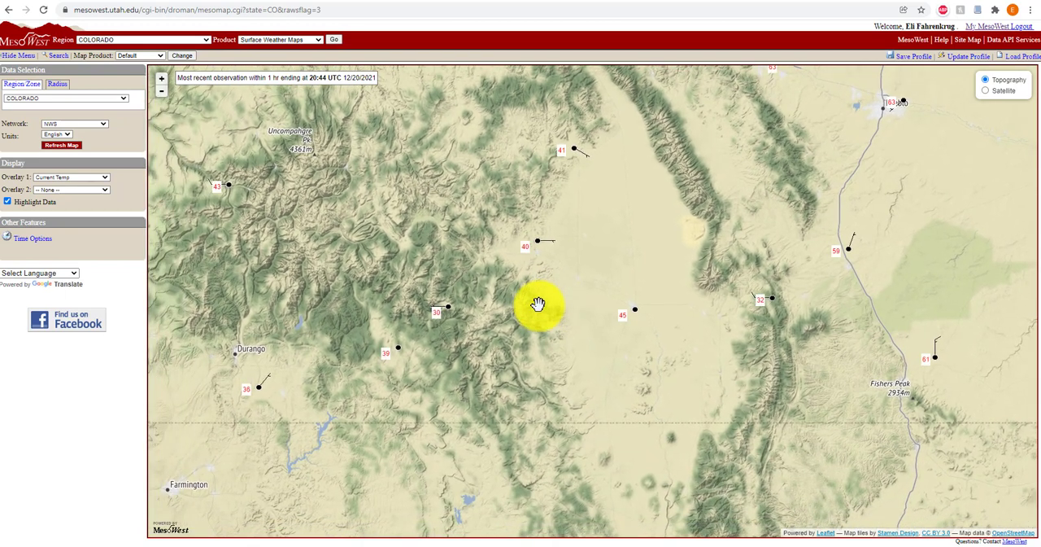
click(447, 313)
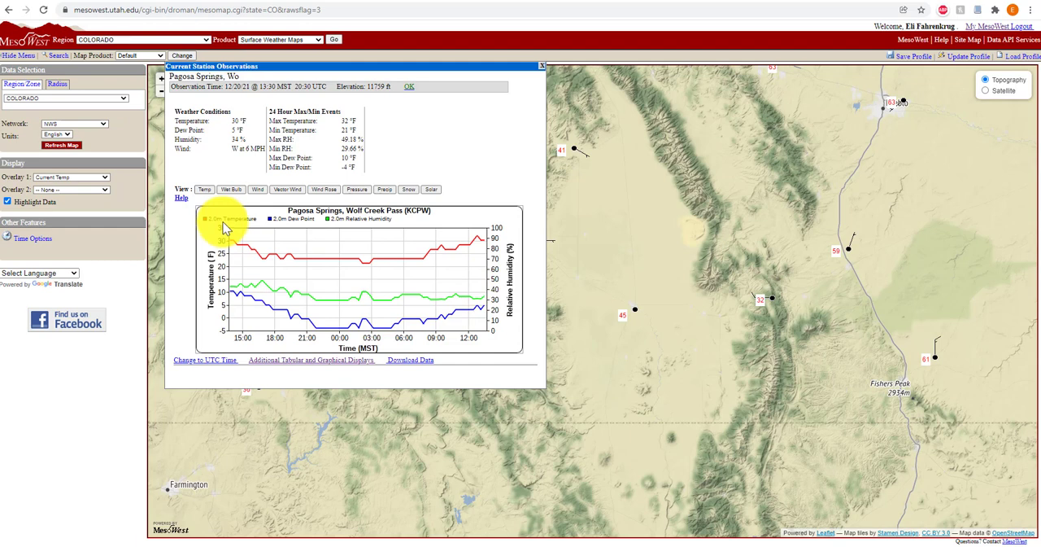
View the Wolf Creek Pass station's wind rose and open the station's data download page
click(325, 192)
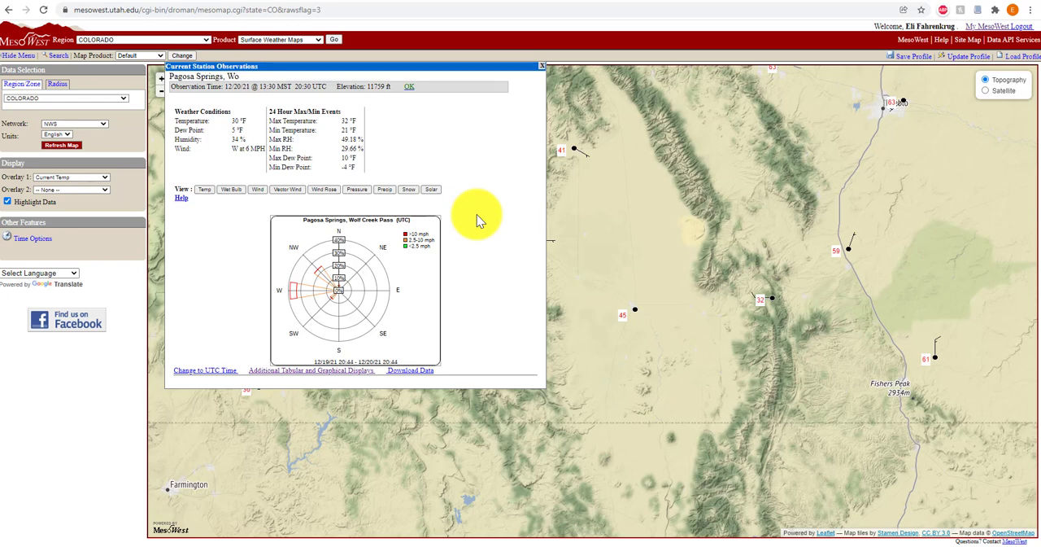
click(414, 376)
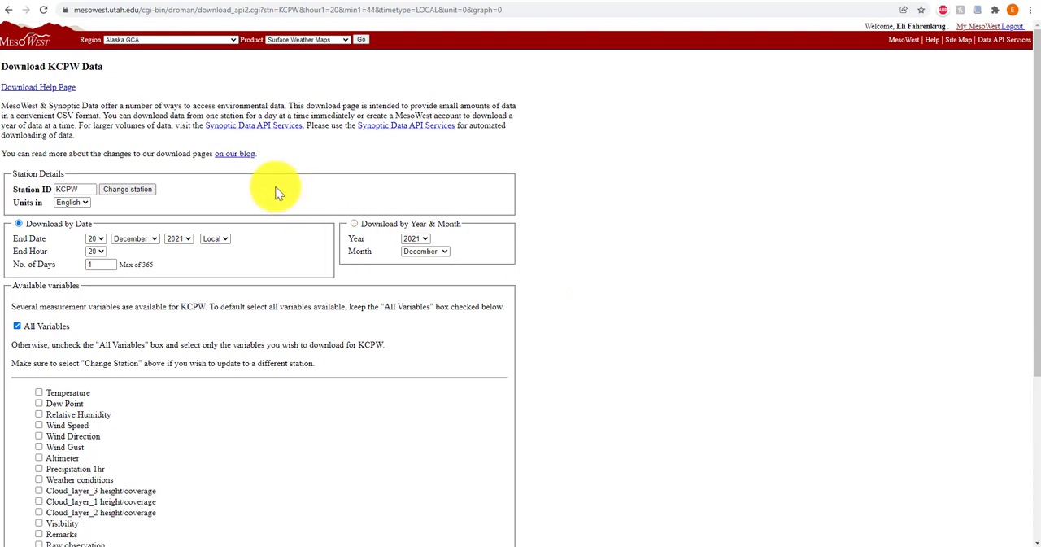
Choose downloading by date for station KCPW and set the number of days to 60
scroll(255, 186, down, 1)
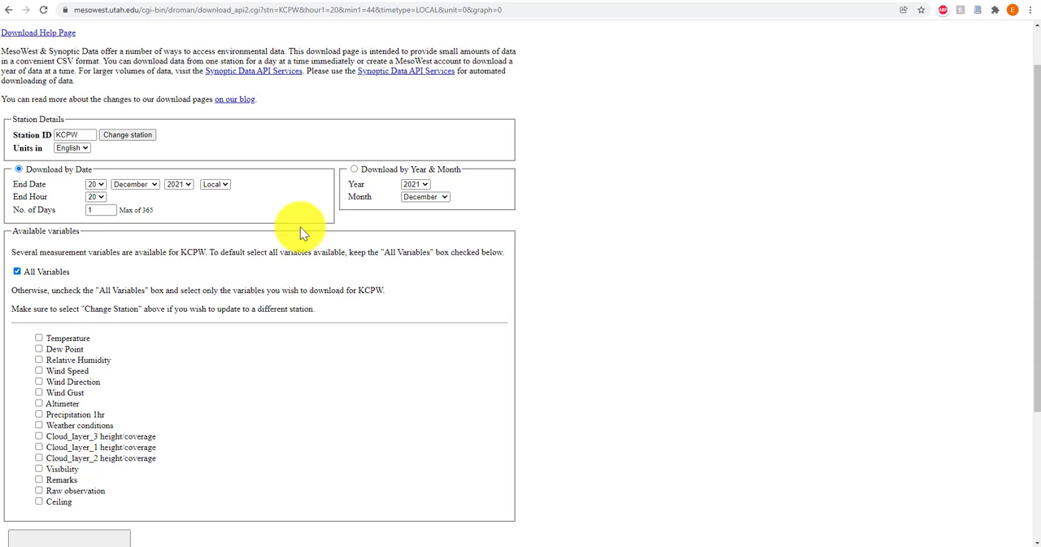
click(353, 169)
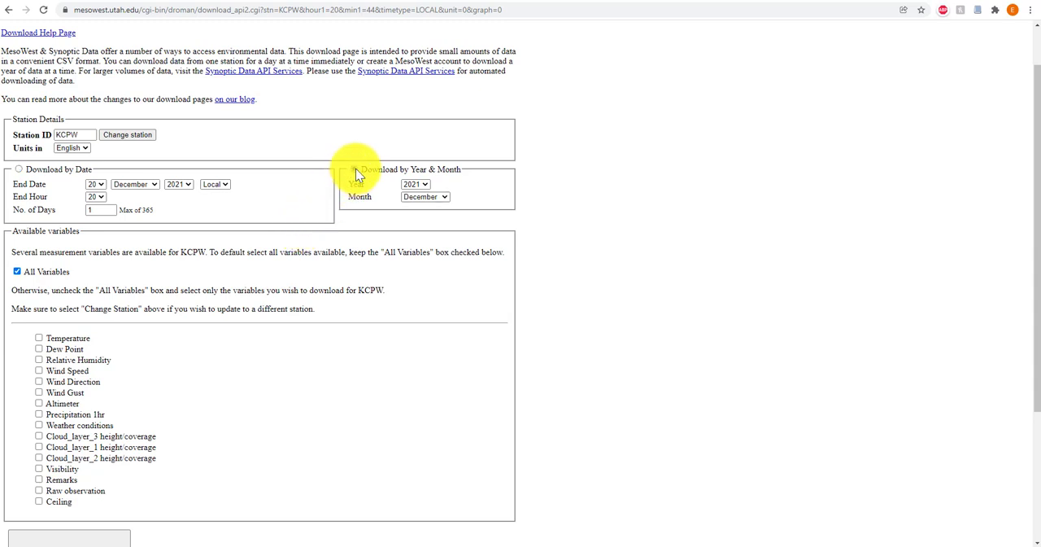
click(45, 173)
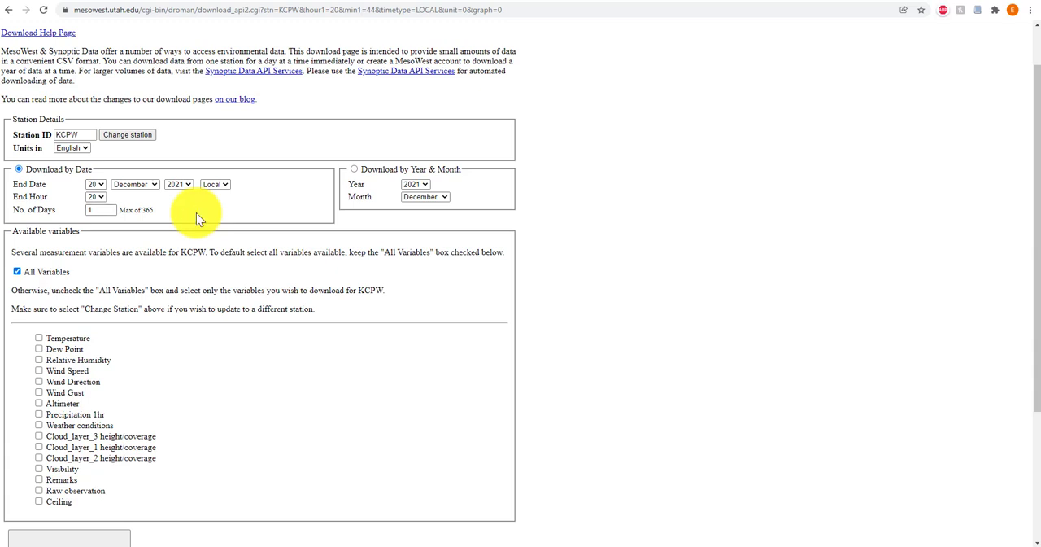
double_click(106, 211)
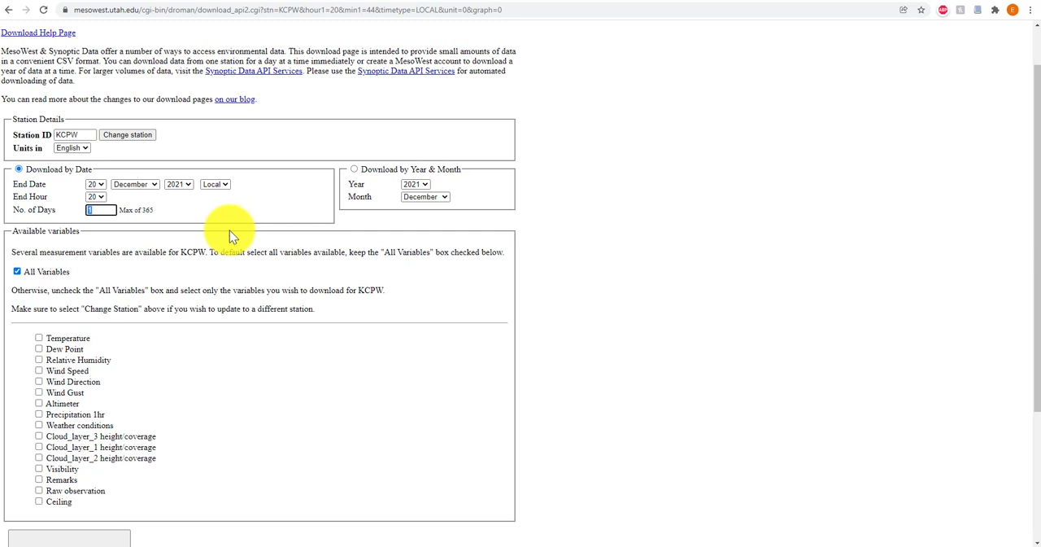
text(60)
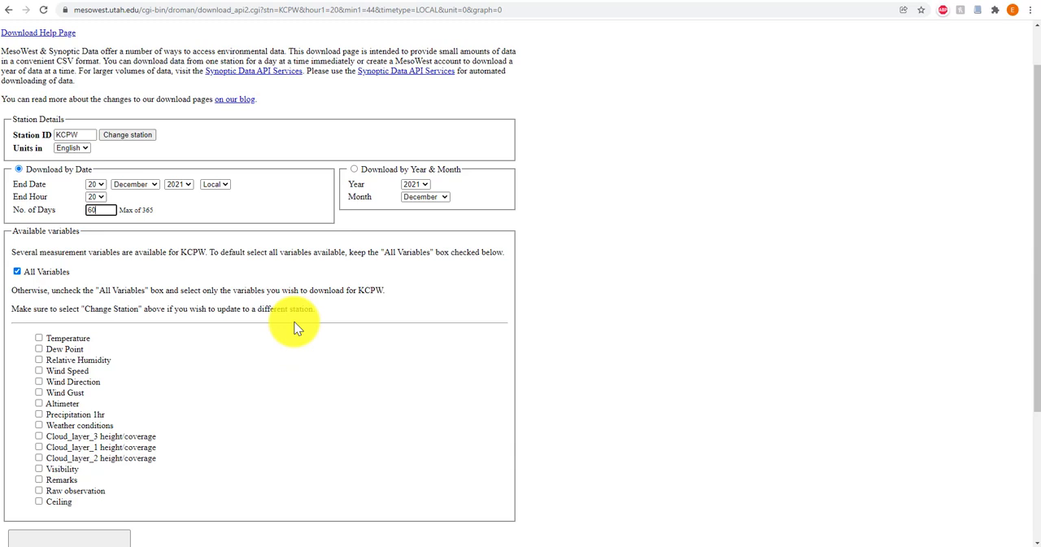
Retrieve the data with only temperature, dew point, relative humidity, wind speed, wind direction, 1hr precipitation and weather conditions selected instead of all variables
scroll(290, 326, down, 1)
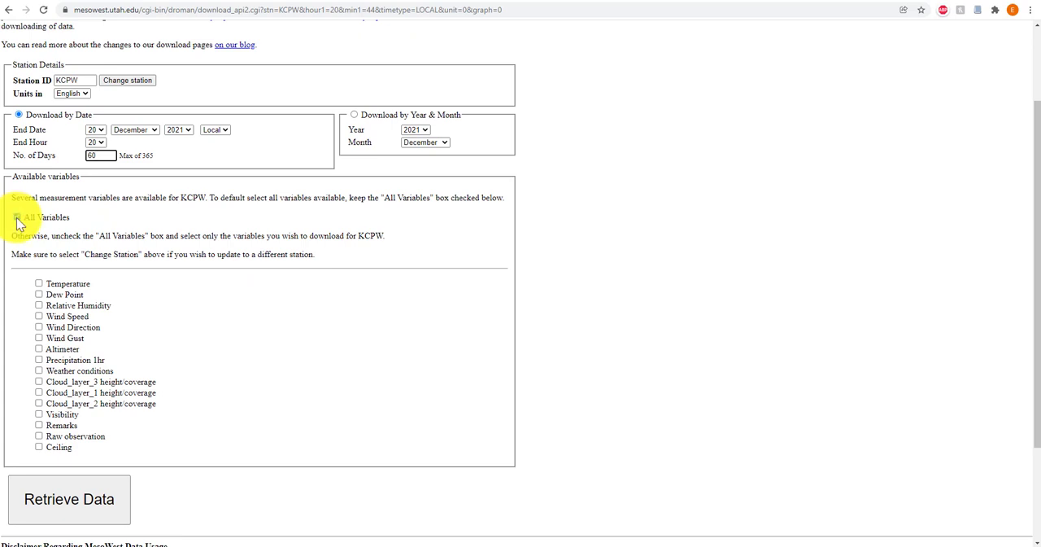
click(17, 217)
scroll(17, 217, down, 1)
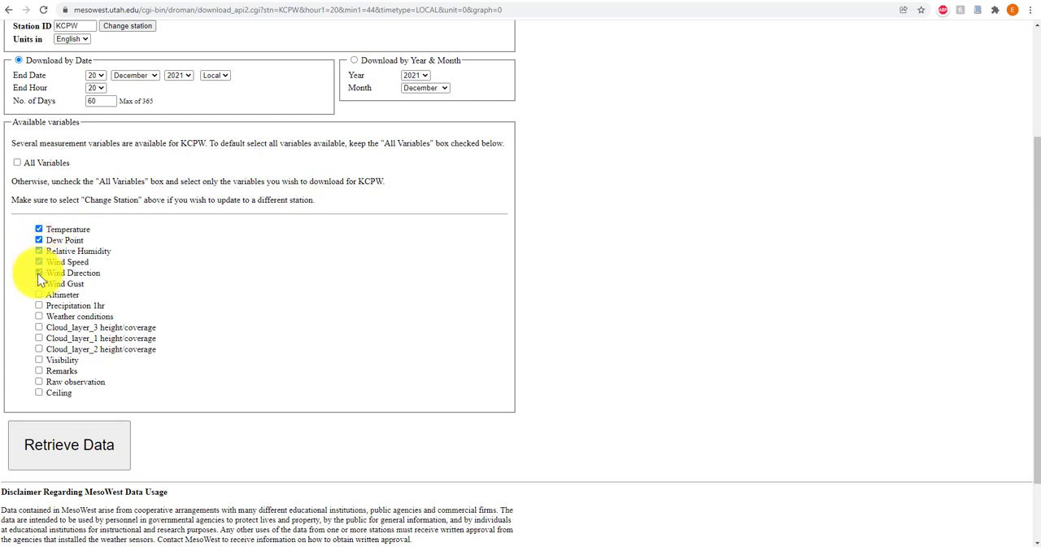
click(39, 315)
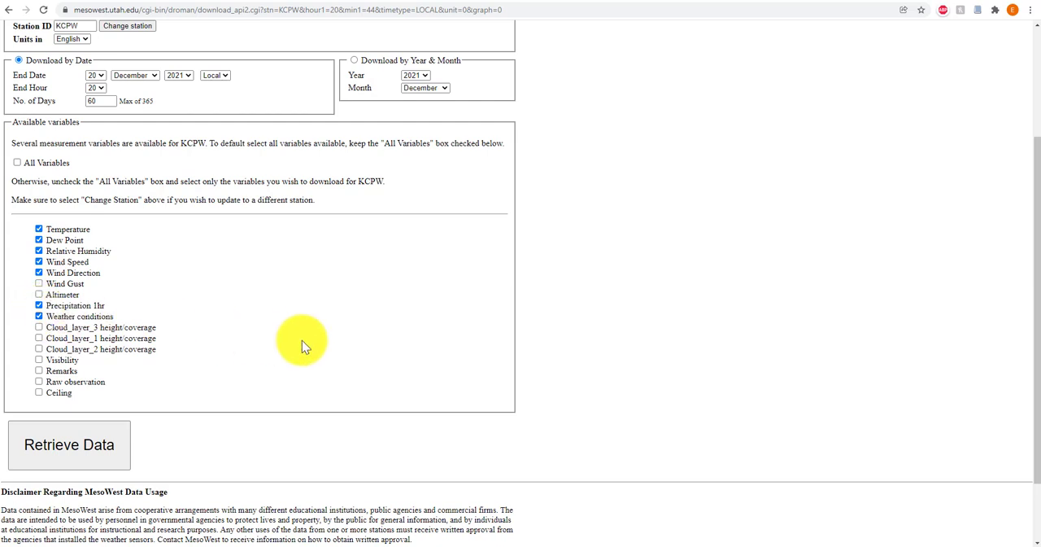
click(70, 445)
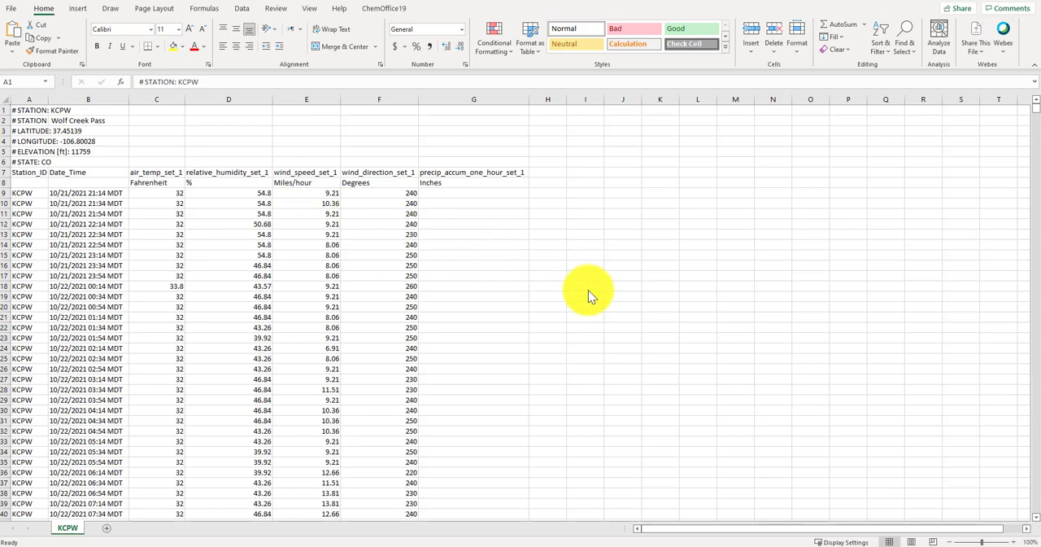
In Excel, examine the column headers of the downloaded KCPW data and the time interval between the first Date_Time entries
scroll(590, 296, down, 1)
scroll(590, 296, up, 1)
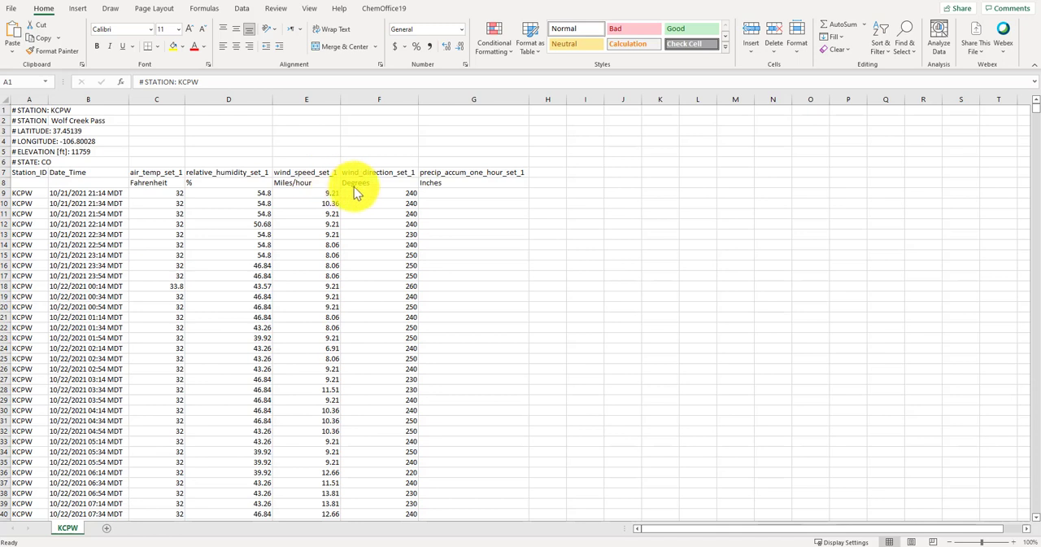
click(447, 176)
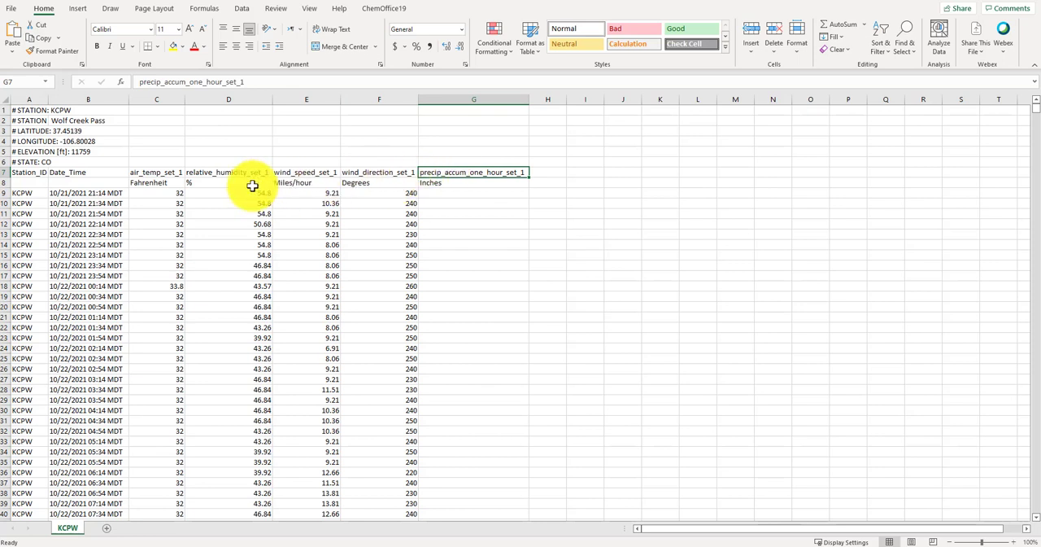
click(57, 196)
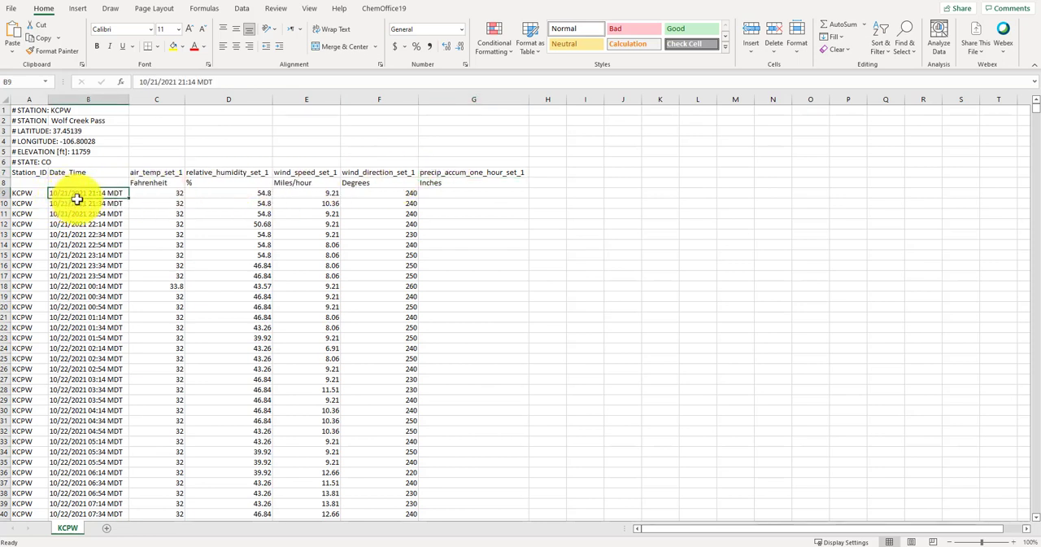
click(92, 203)
click(97, 214)
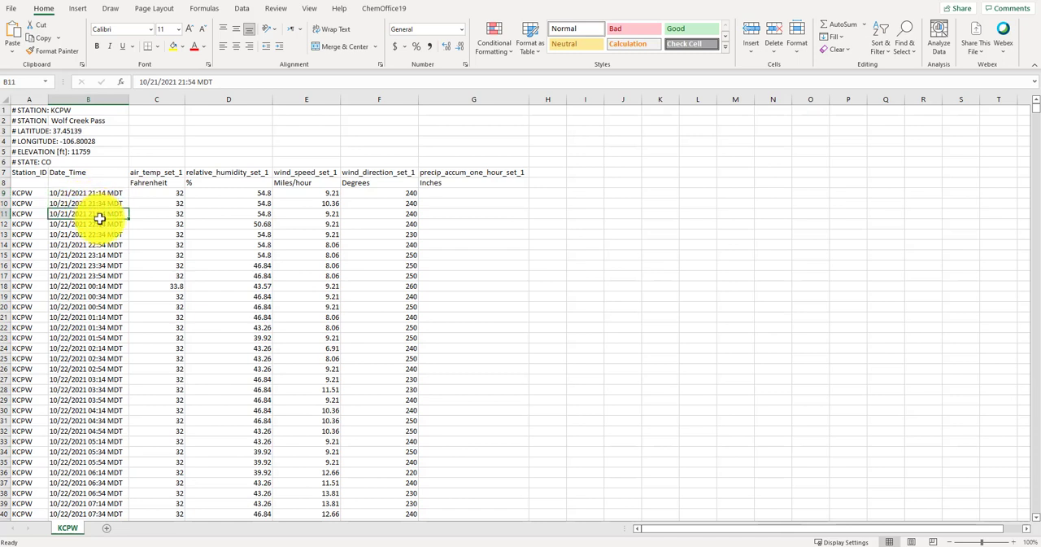
click(100, 223)
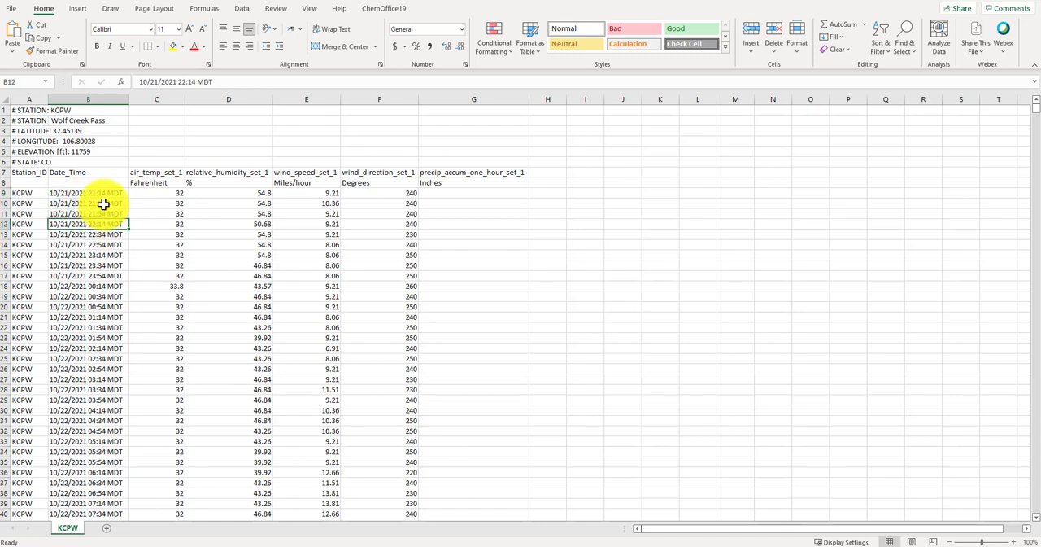
click(103, 205)
click(105, 213)
click(112, 223)
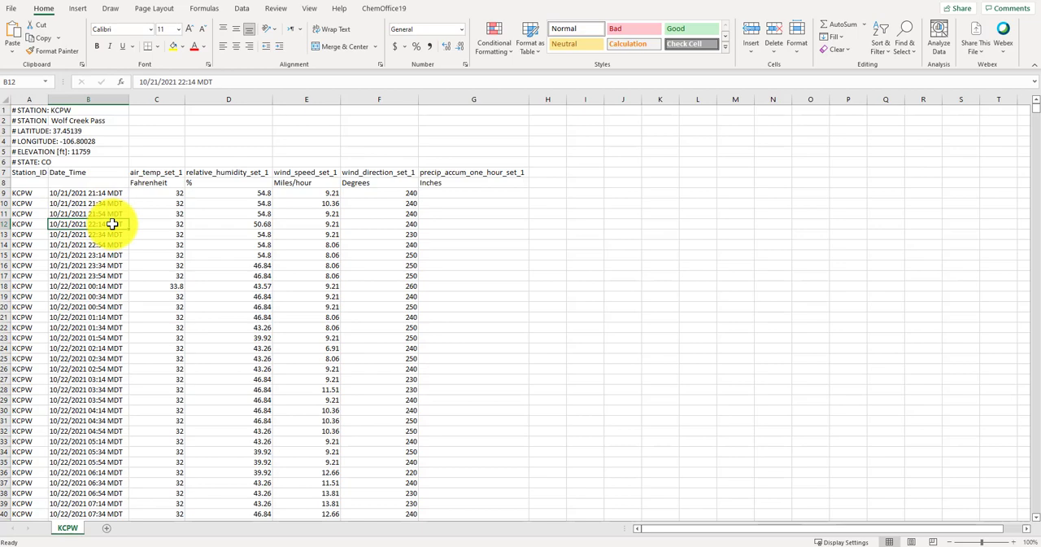
Examine the one-hour precipitation readings in column G for October 26 and December 9, 2021
drag(1035, 107, 1036, 145)
drag(510, 110, 516, 166)
drag(512, 213, 519, 225)
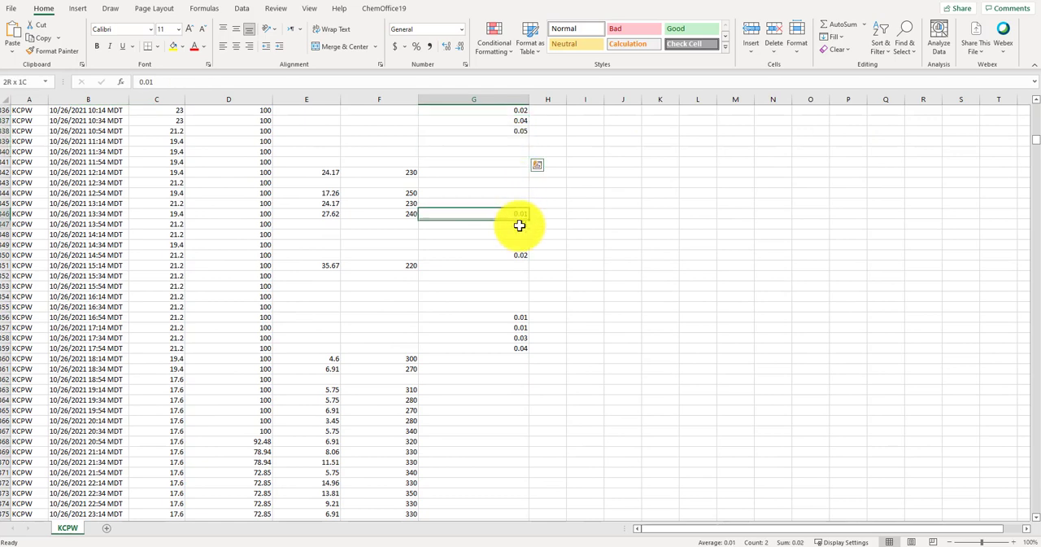
click(521, 254)
drag(519, 327, 525, 349)
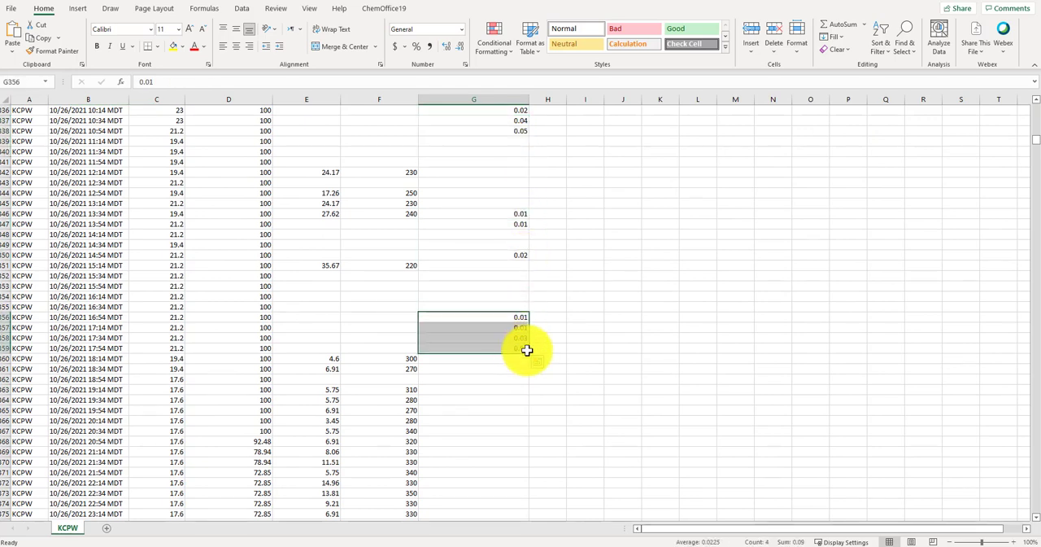
drag(1035, 140, 1029, 436)
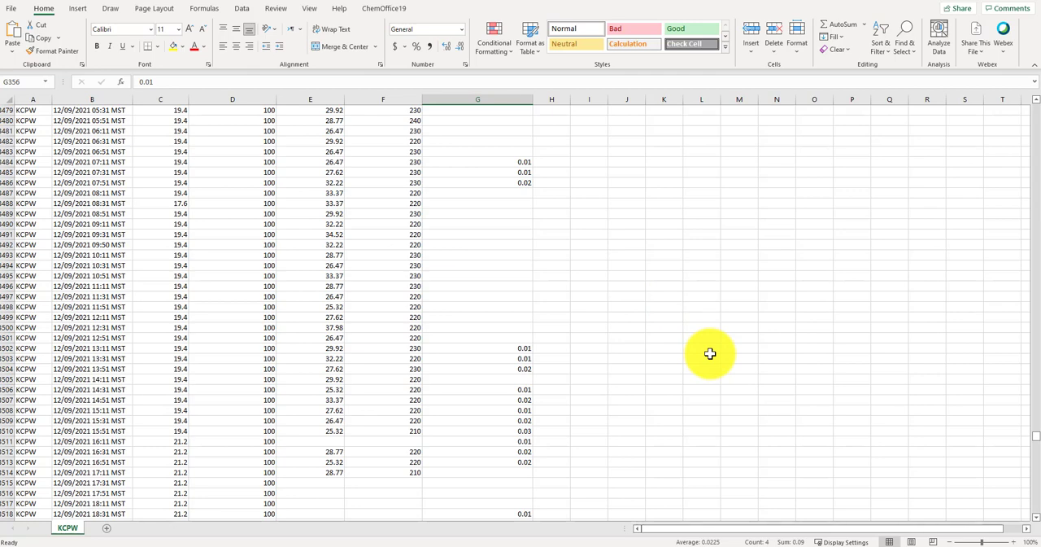
scroll(808, 373, down, 10)
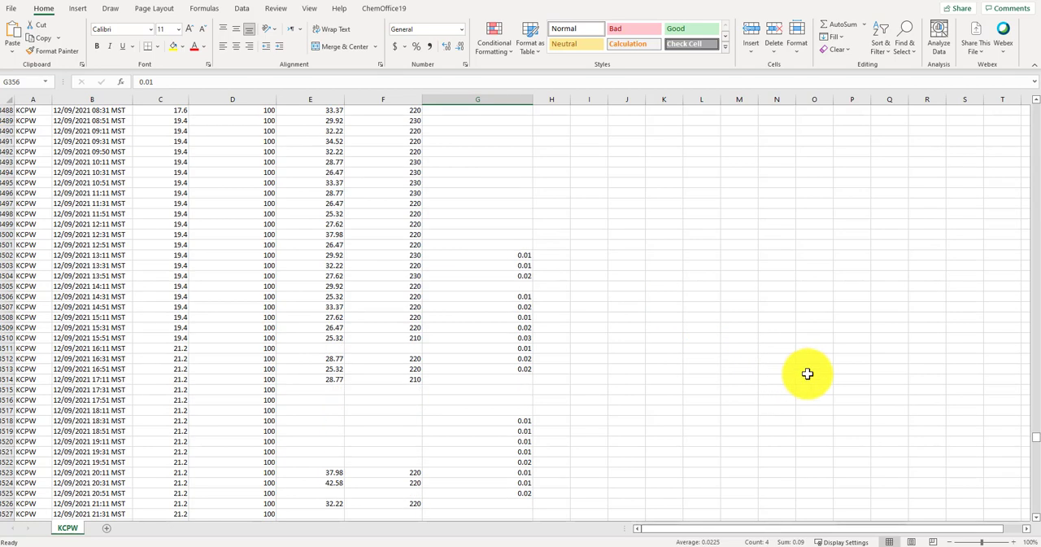